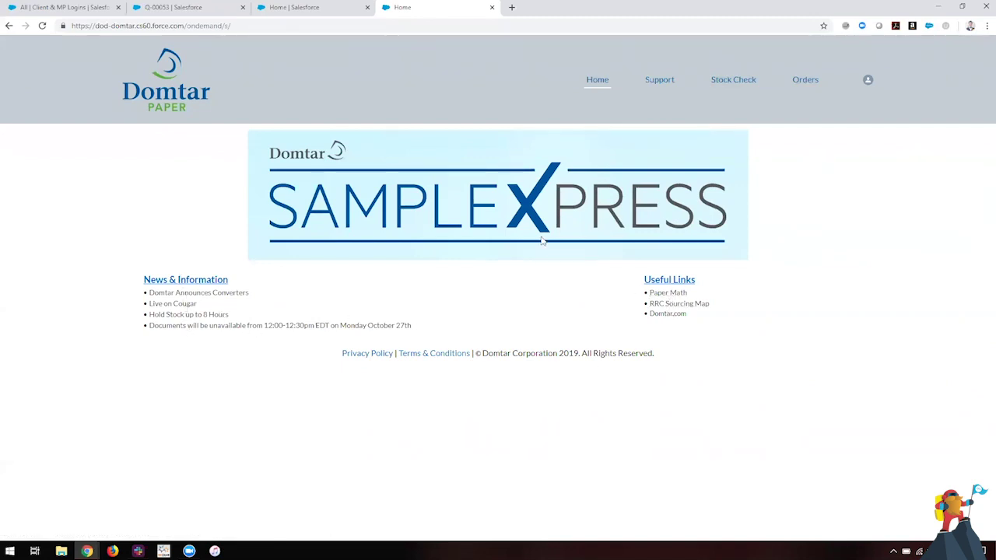
- Open the Stock Check page and set the ship-to country to US
left_click(726, 84)
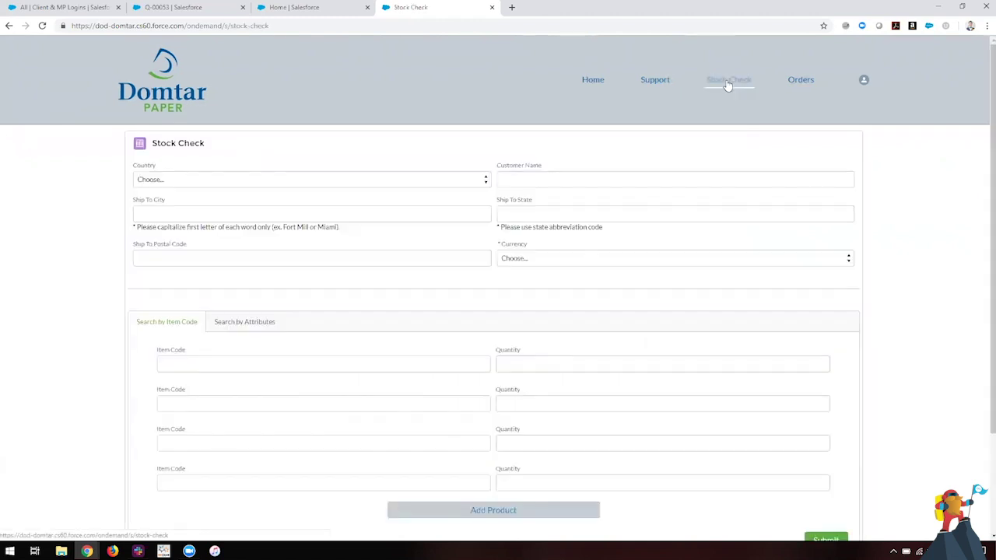
scroll(426, 181, "down", 1)
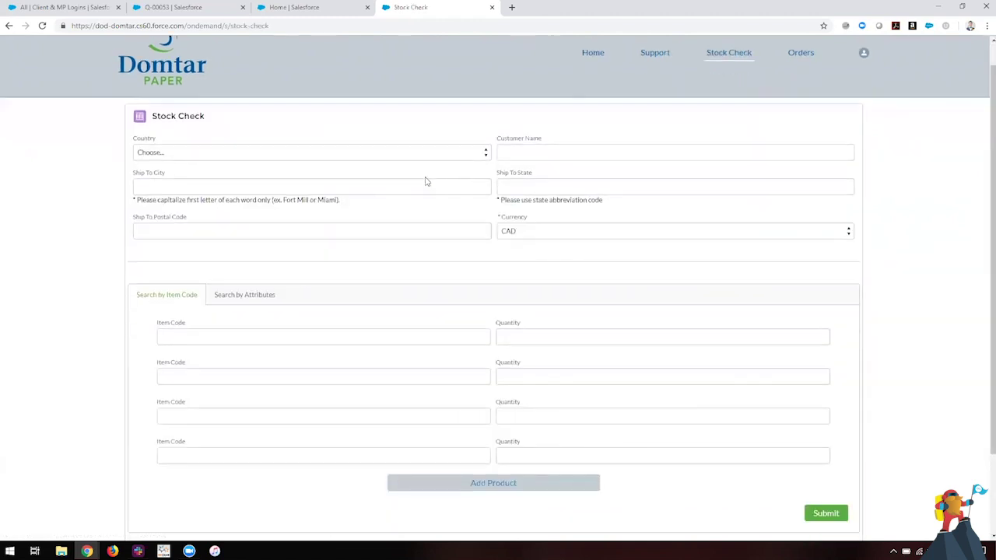
scroll(426, 181, "down", 1)
scroll(424, 176, "up", 1)
left_click(329, 319)
left_click(498, 321)
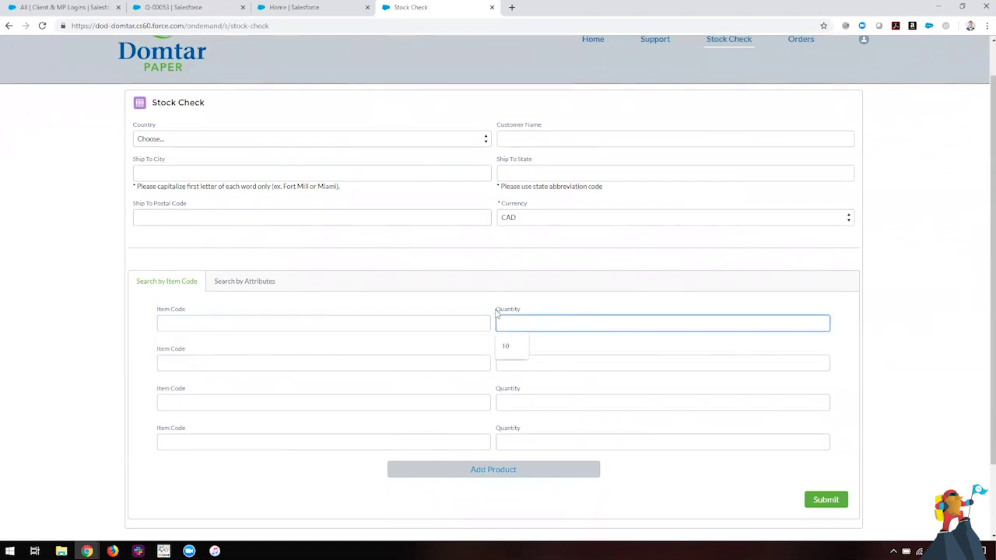
left_click(245, 145)
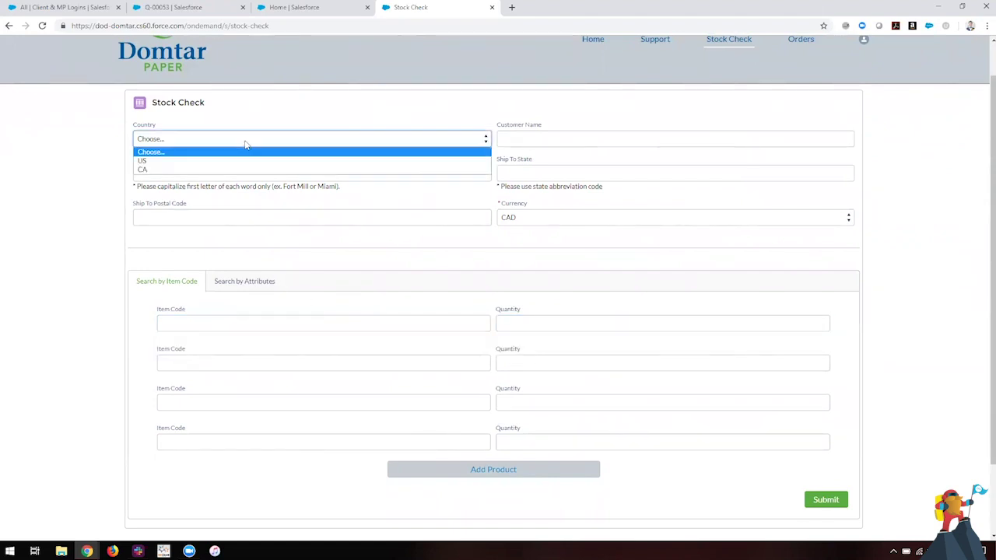
left_click(234, 160)
- Enter the customer name and the ship-to address Charlotte, NC 28226
left_click(516, 135)
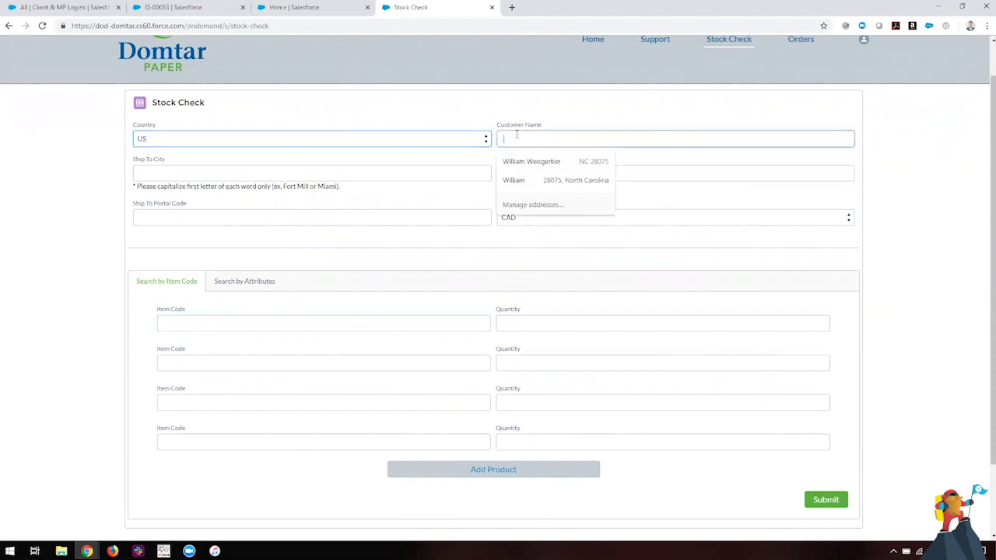
type("Linden")
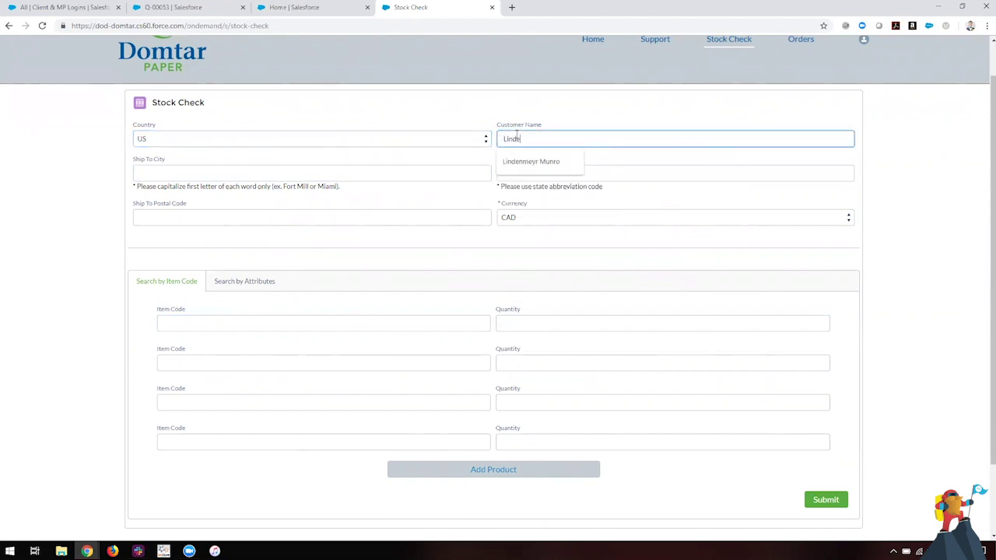
left_click(359, 173)
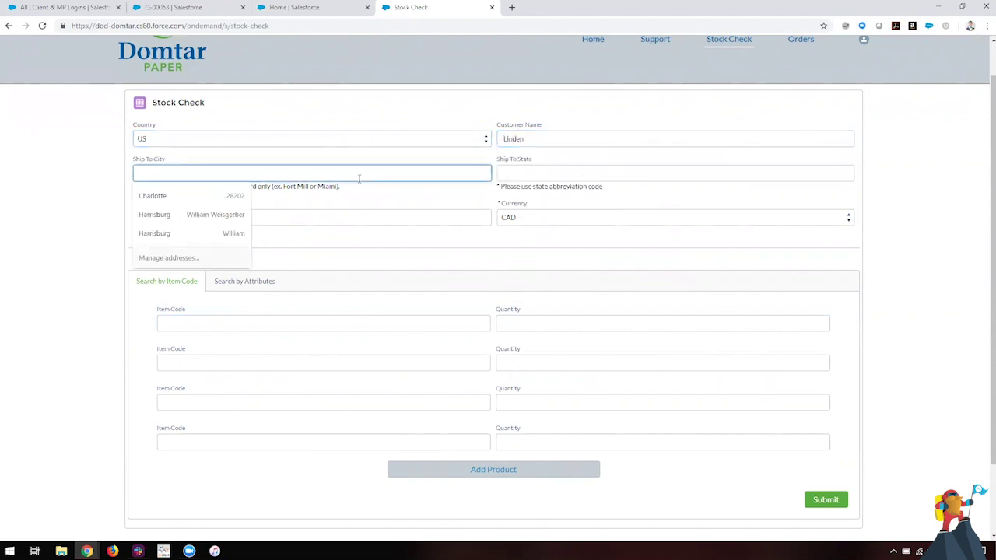
type("Charlotte")
key("Tab")
type("NC")
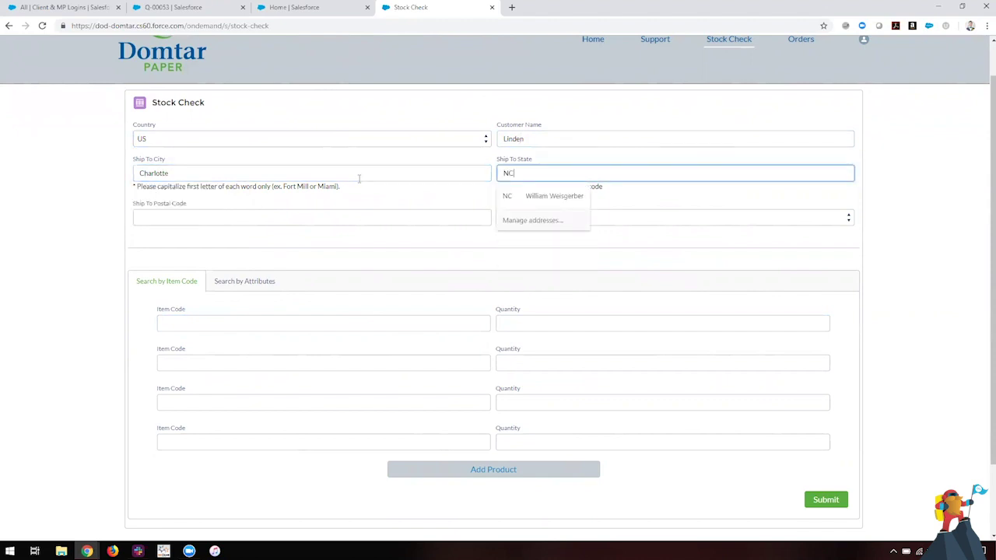
key("Tab")
type("28226")
- Set the stock-check currency to USD
key("Tab")
left_click(540, 217)
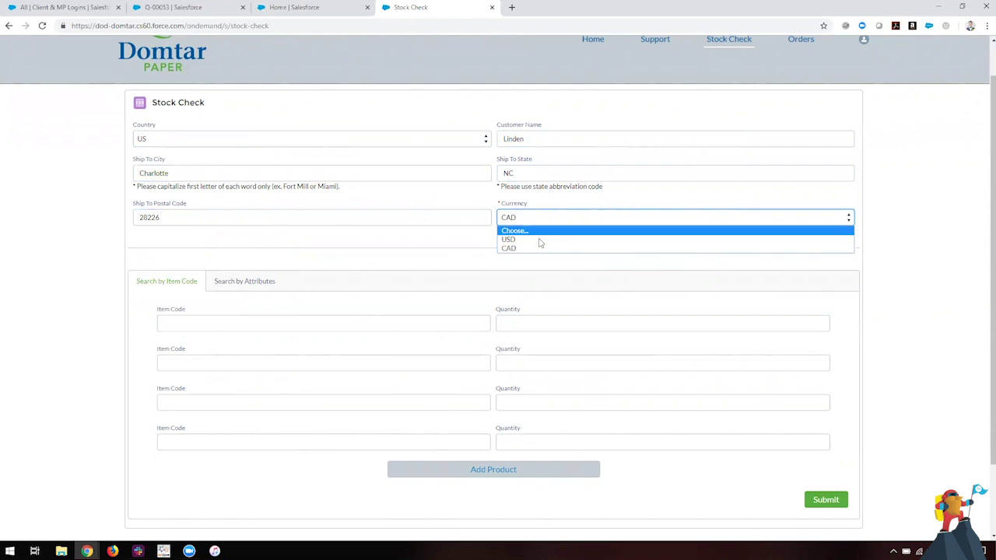
left_click(540, 239)
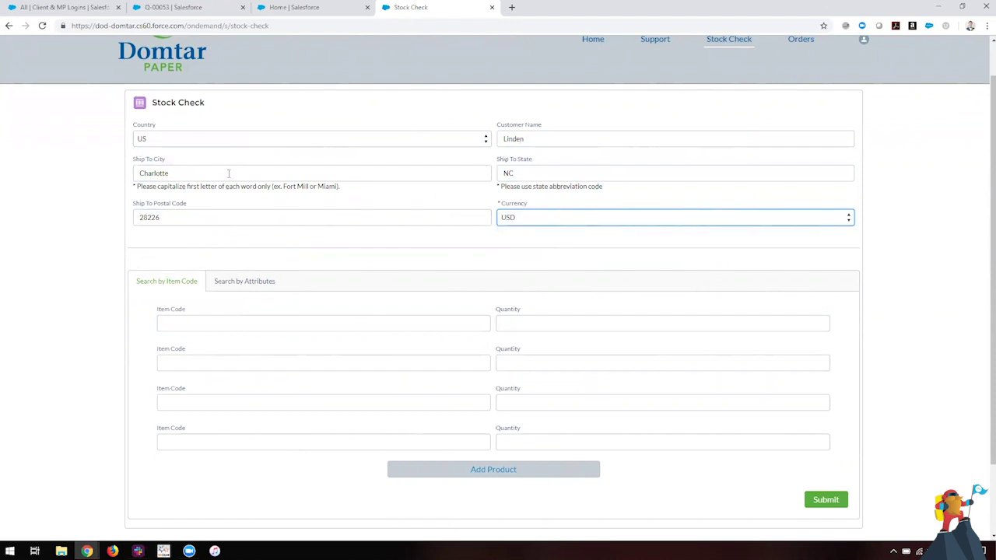
left_click(493, 197)
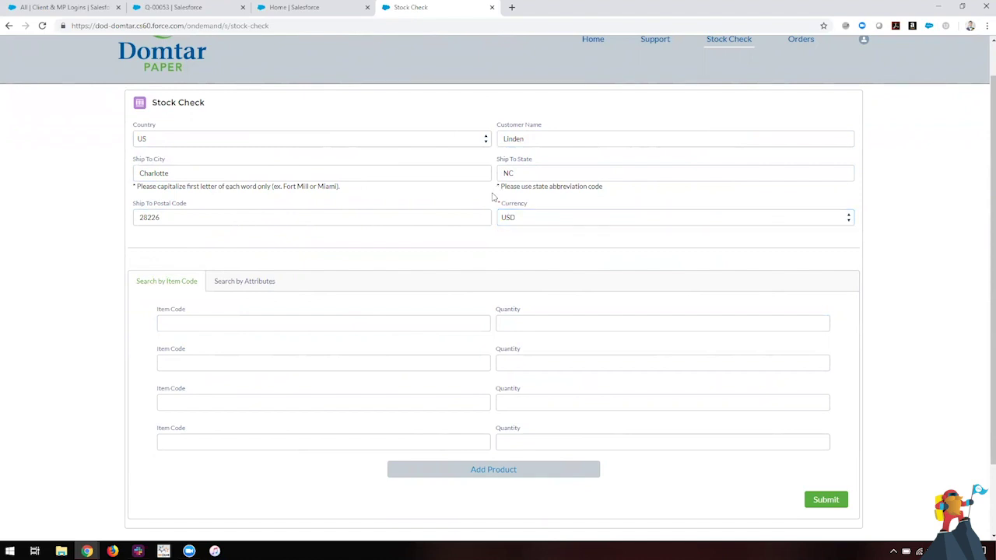
scroll(492, 197, "down", 1)
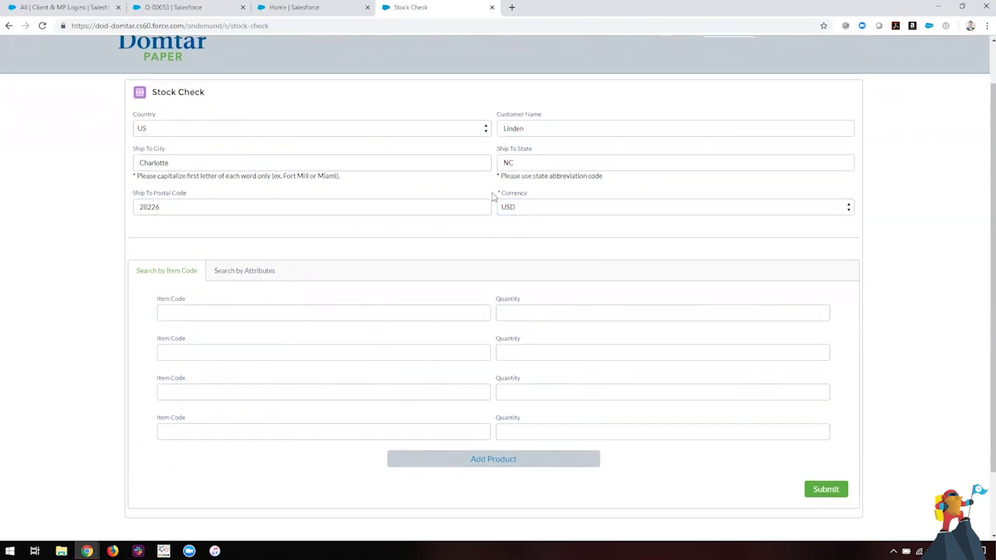
scroll(492, 197, "down", 1)
- Run a stock check for item code 1210
left_click(331, 310)
type("1210")
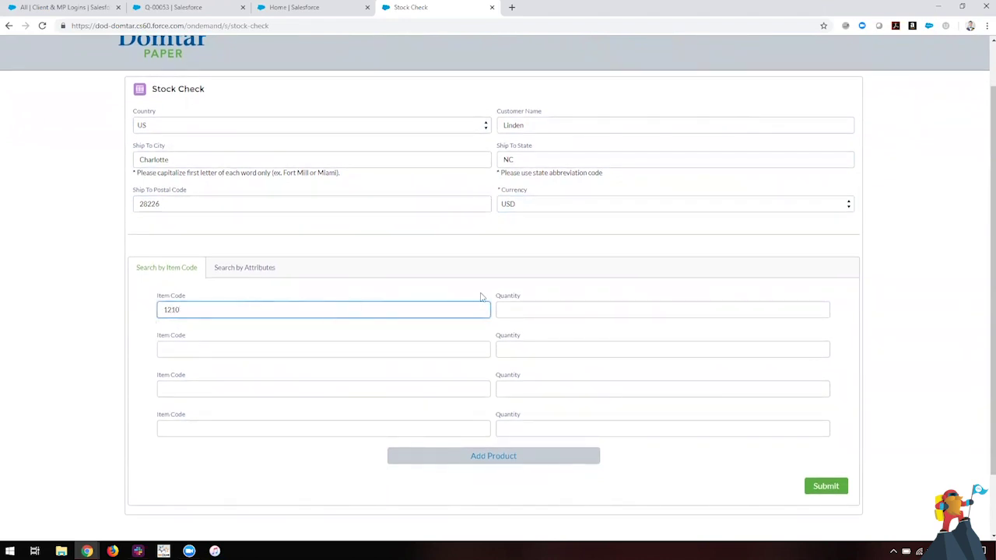
left_click(826, 485)
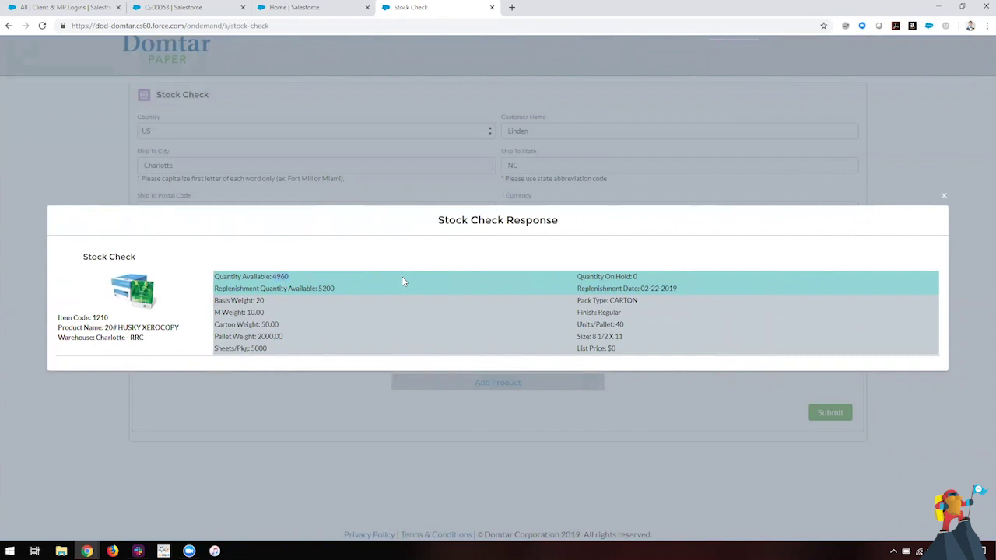
- Review the 4960 available quantity and $0 list price, then close the response
left_click(304, 289)
left_click_drag(578, 351, 615, 348)
left_click(172, 298)
left_click(178, 305)
left_click(943, 200)
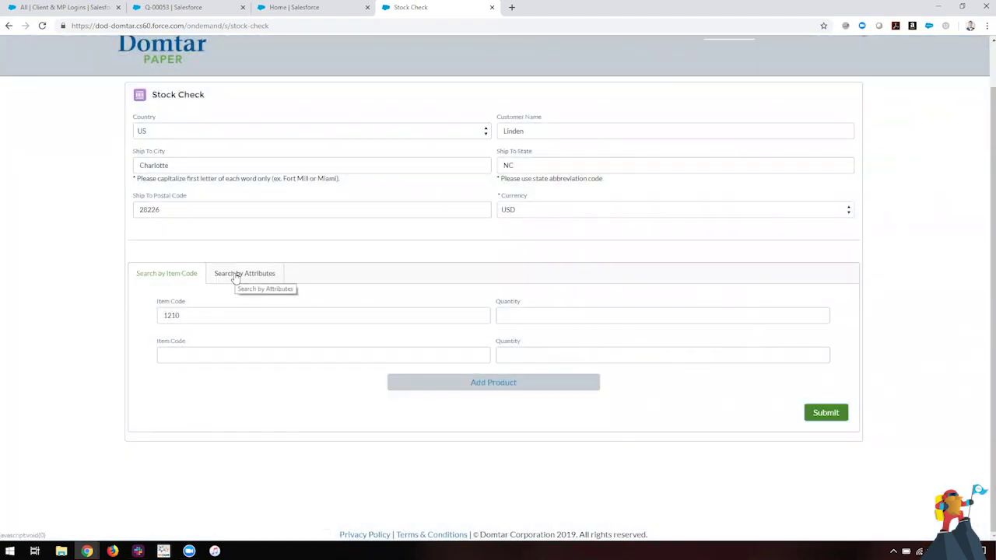
- Search stock by attributes with Color filtered to White
left_click(238, 275)
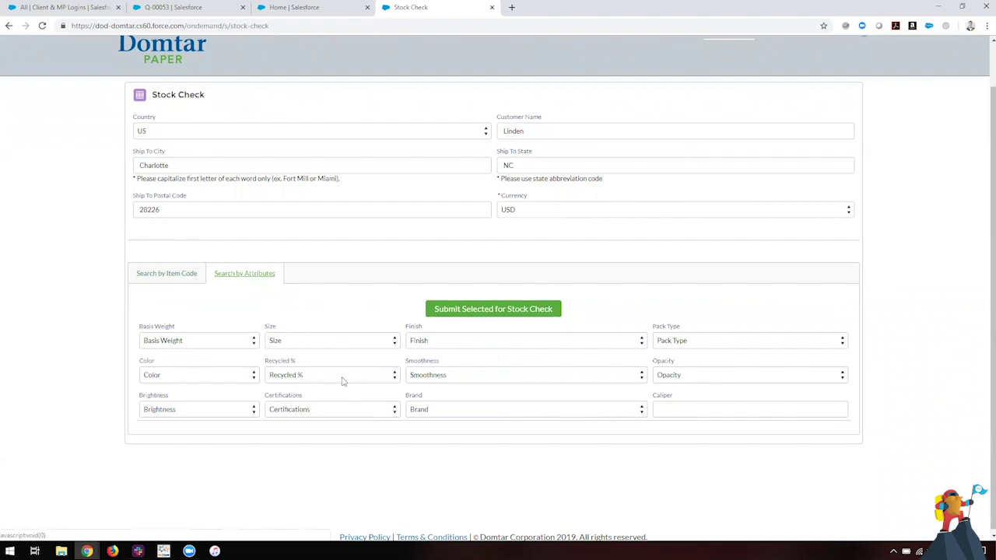
left_click(249, 379)
left_click(207, 424)
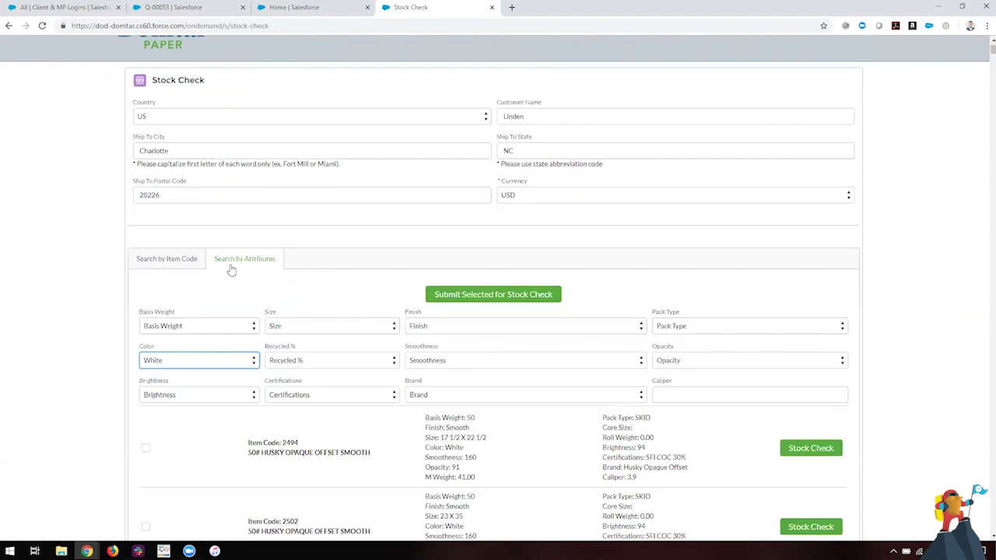
- Tick items 2494 and 2502 and run a stock check on 2494
scroll(226, 269, "down", 3)
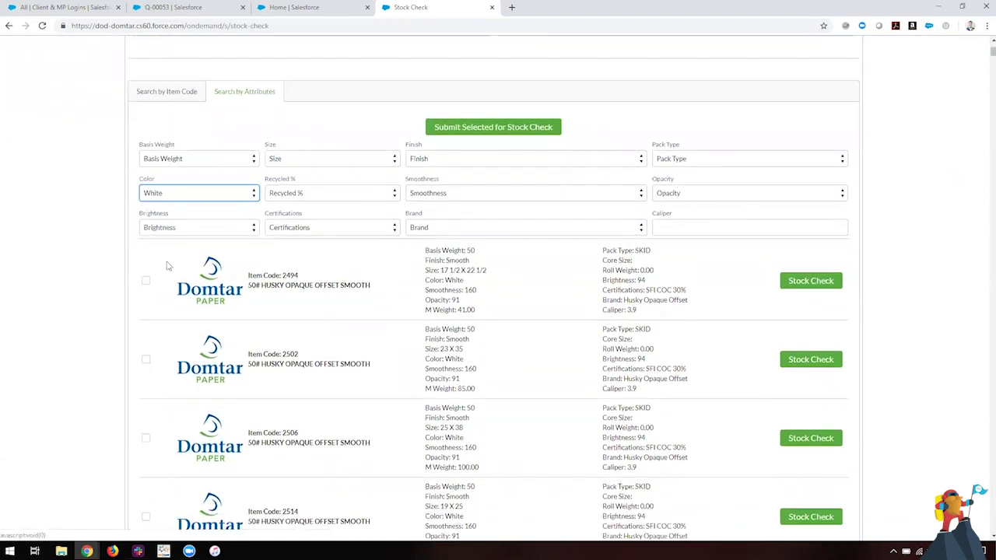
left_click(146, 279)
left_click(146, 359)
left_click(813, 278)
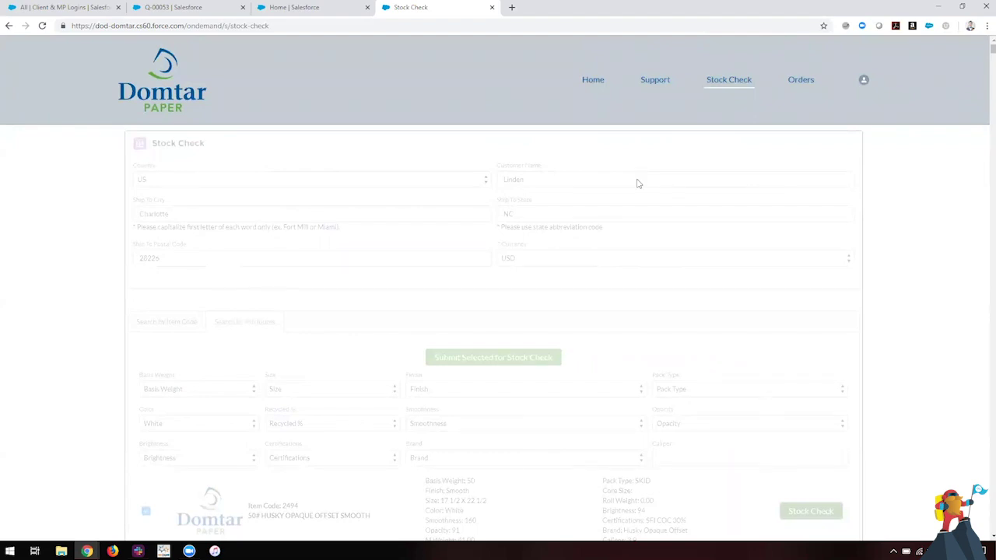
- Open Orders and scroll through the order lines, statuses and confirmations
left_click(795, 85)
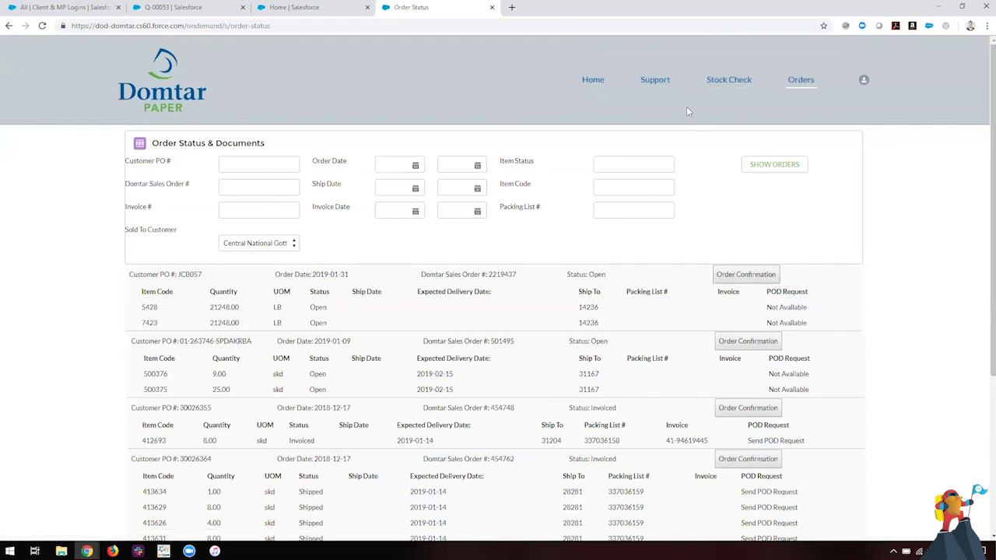
scroll(695, 161, "down", 1)
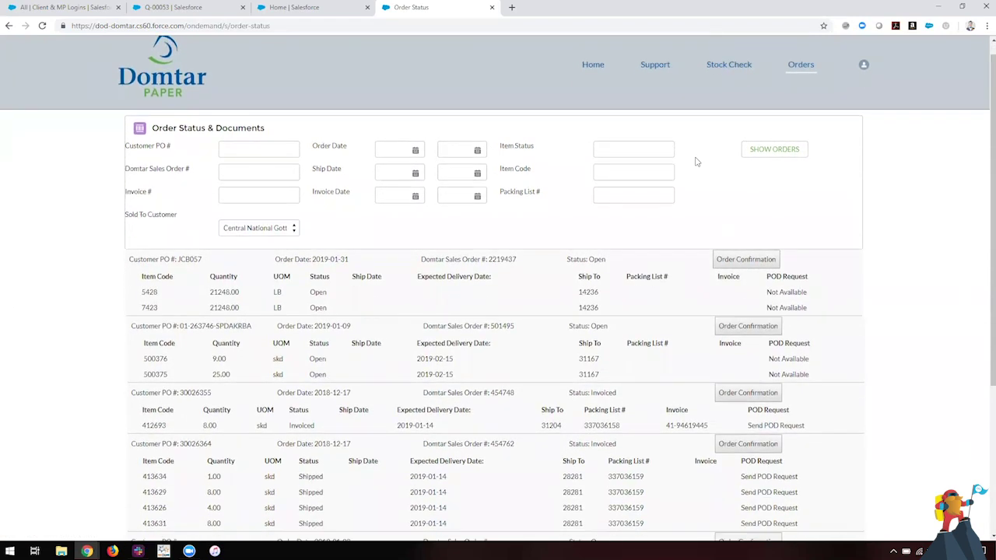
scroll(696, 162, "down", 2)
scroll(696, 162, "down", 3)
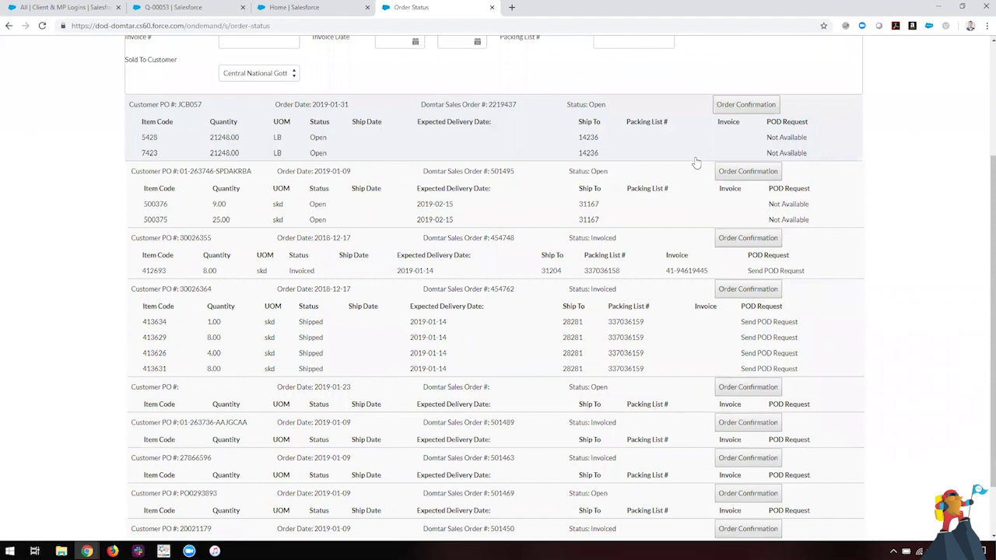
scroll(697, 162, "up", 5)
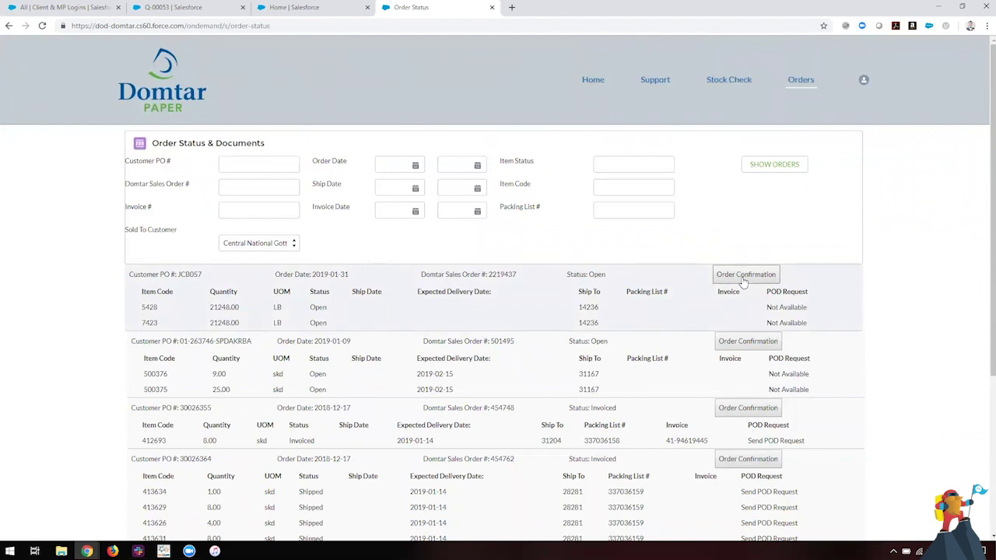
scroll(743, 283, "down", 1)
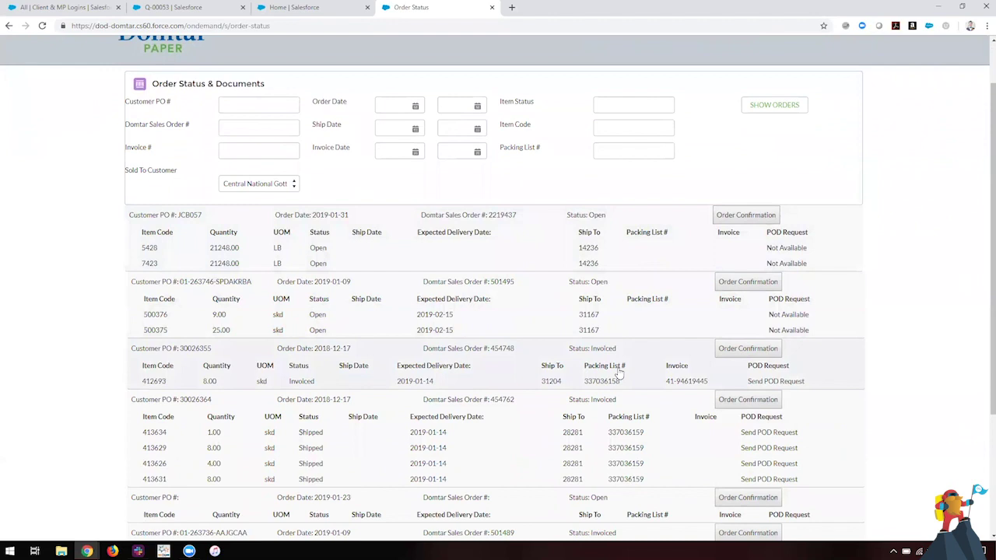